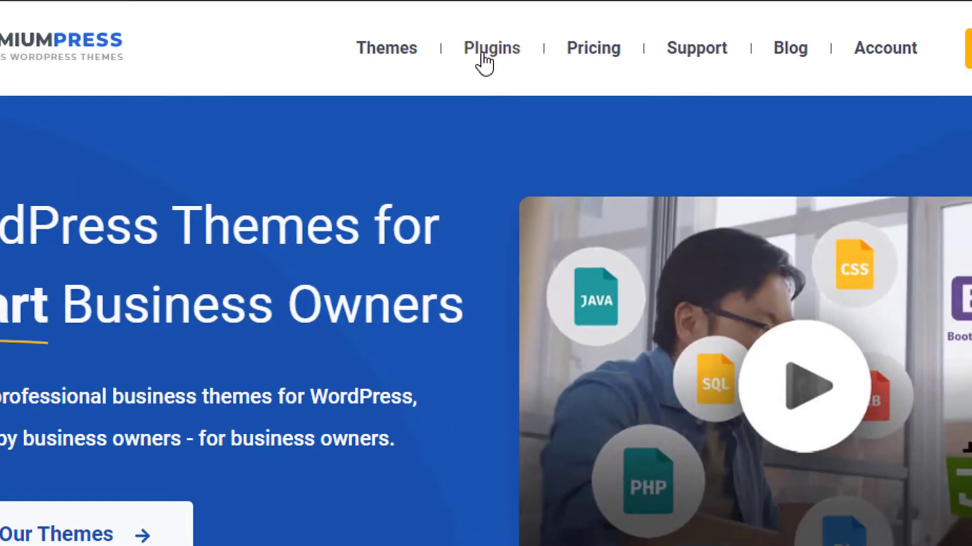
In the PremiumPress plugins catalogue, open the Read More page for the iCodes Coupon Plugin.
left_click(483, 56)
scroll(467, 96, "down", 10)
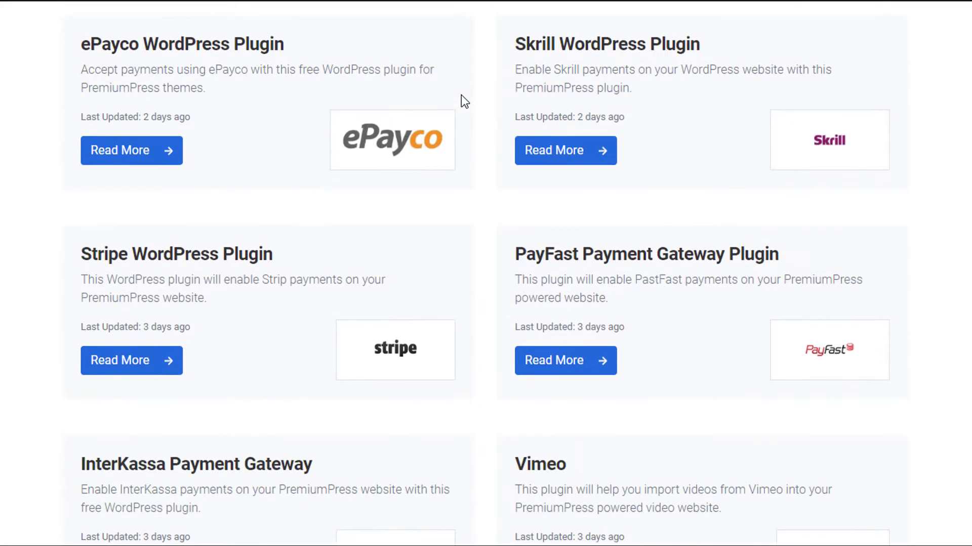
scroll(460, 101, "down", 9)
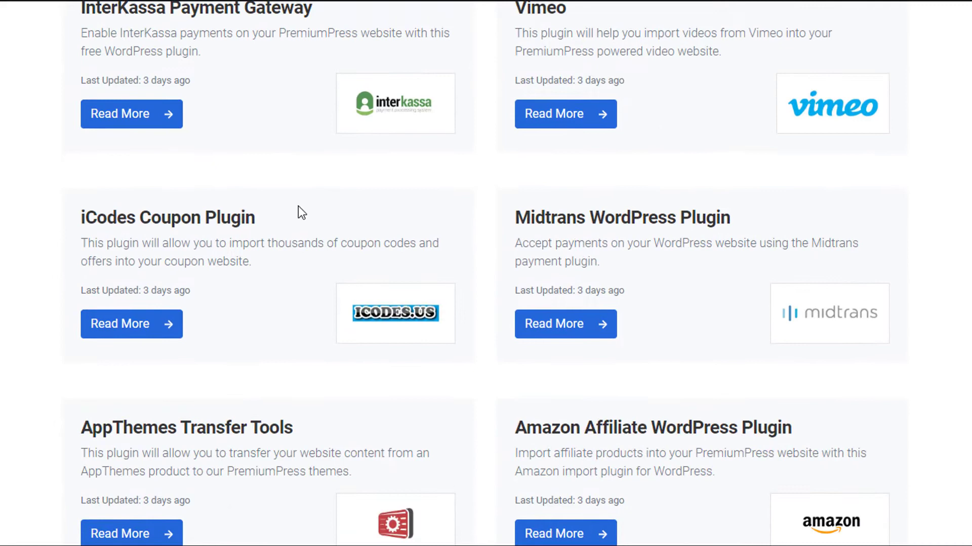
left_click(130, 330)
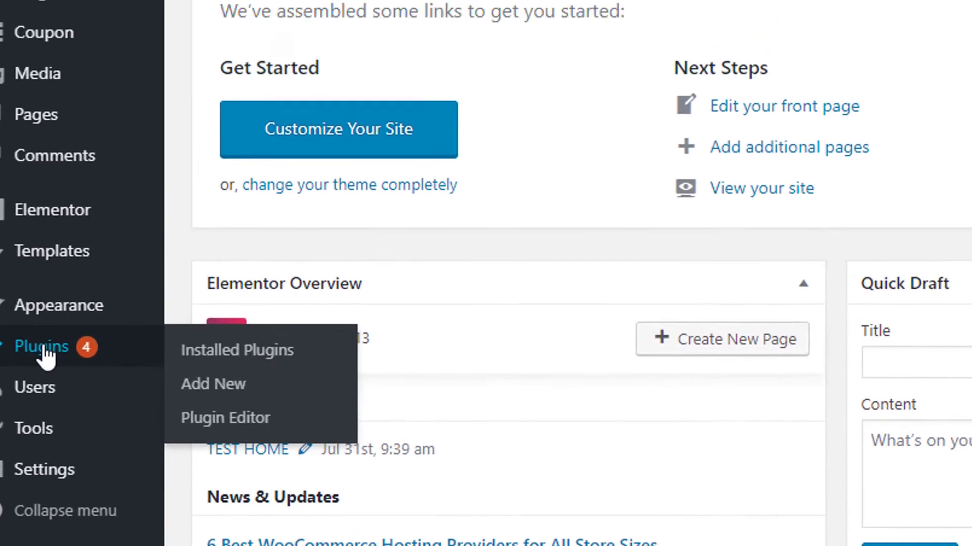
Bring up the Upload Plugin form, then return to Installed Plugins and find the [IMPORT V10] - Icodes Plugin.
left_click(45, 349)
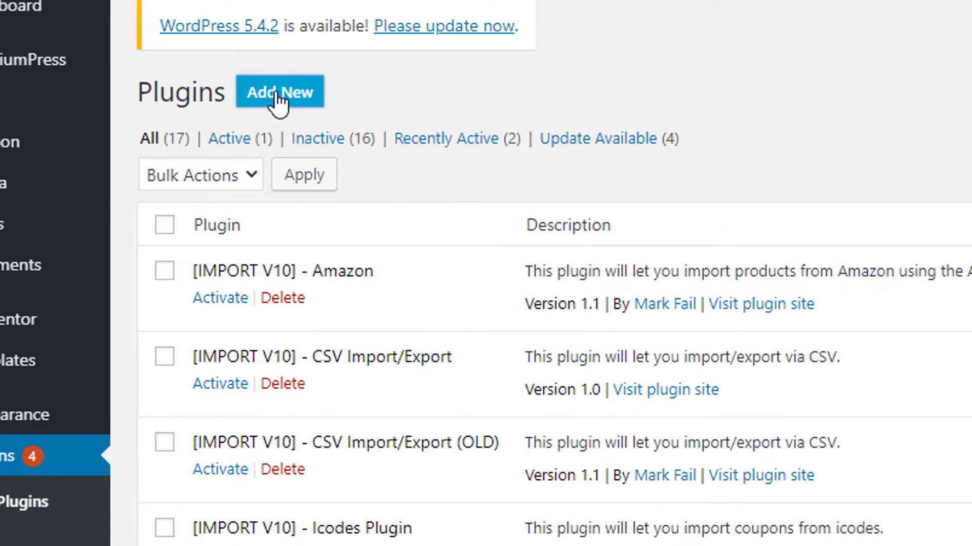
left_click(278, 101)
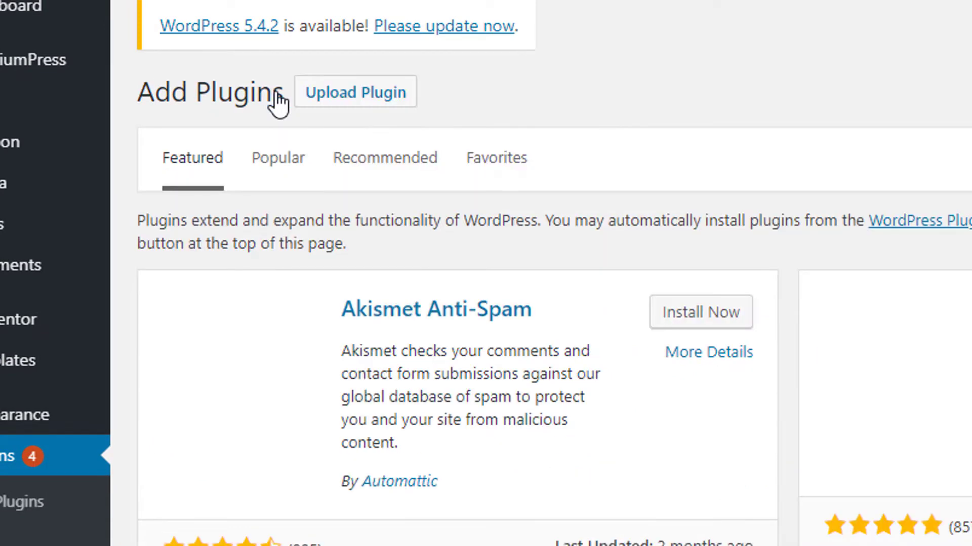
left_click(362, 99)
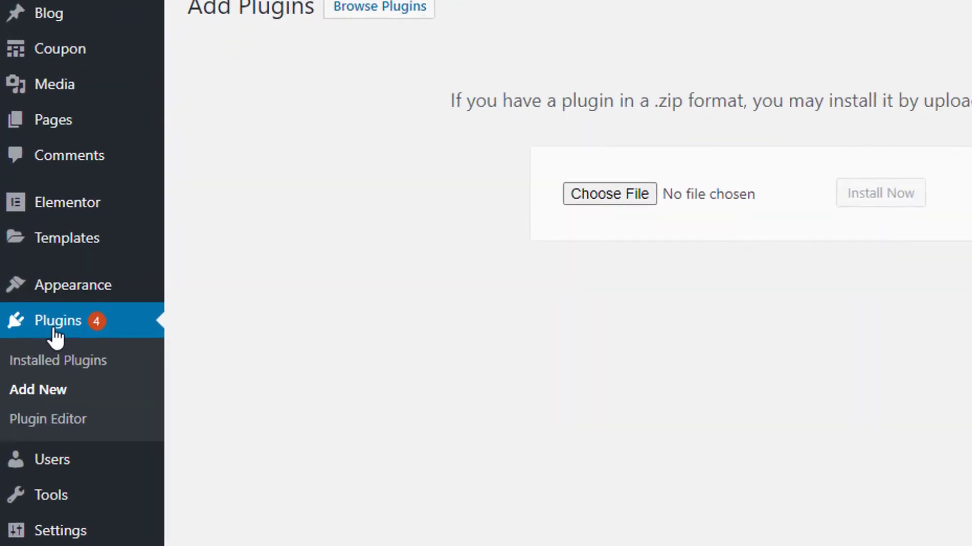
left_click(54, 329)
scroll(501, 192, "down", 4)
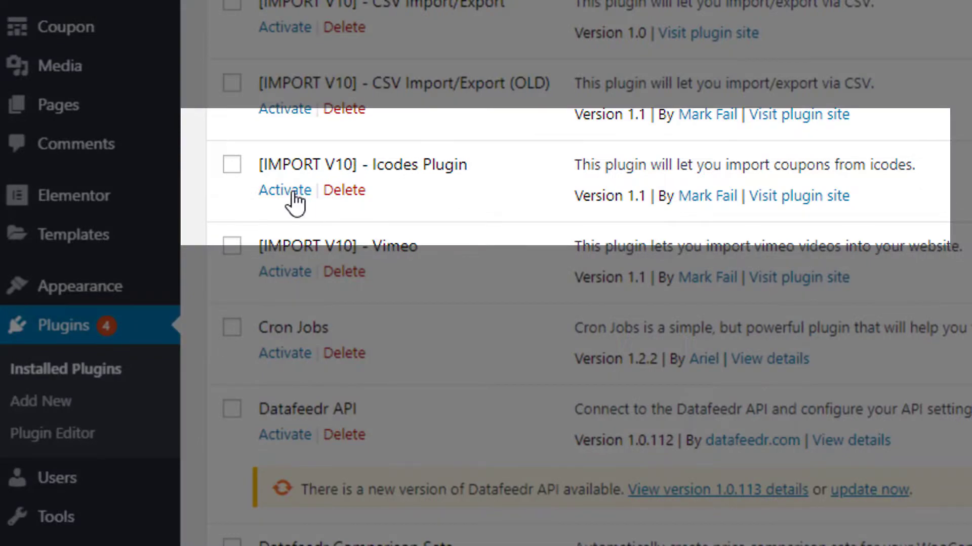
Activate the [IMPORT V10] - Icodes Plugin and go to the PremiumPress iCodes Import settings.
left_click(286, 191)
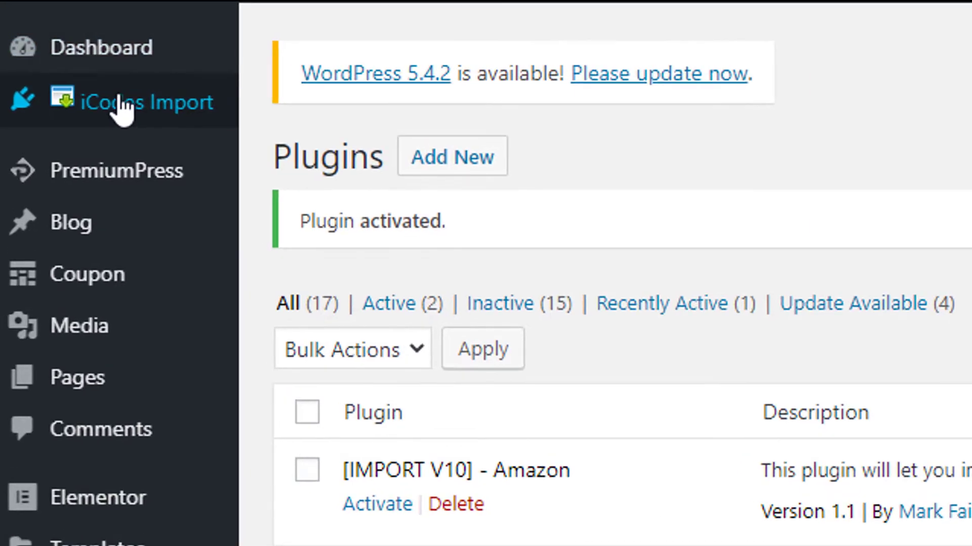
mouse_move(136, 173)
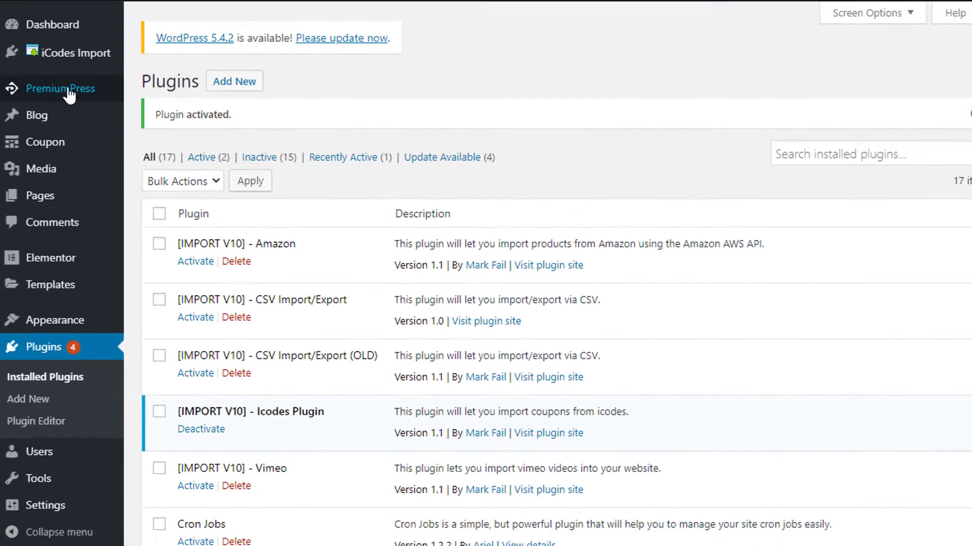
left_click(135, 174)
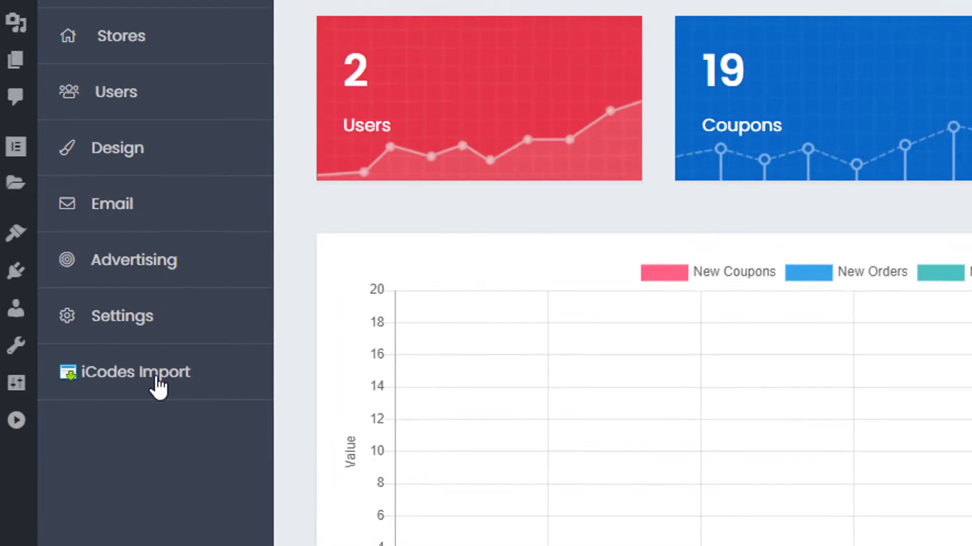
left_click(195, 363)
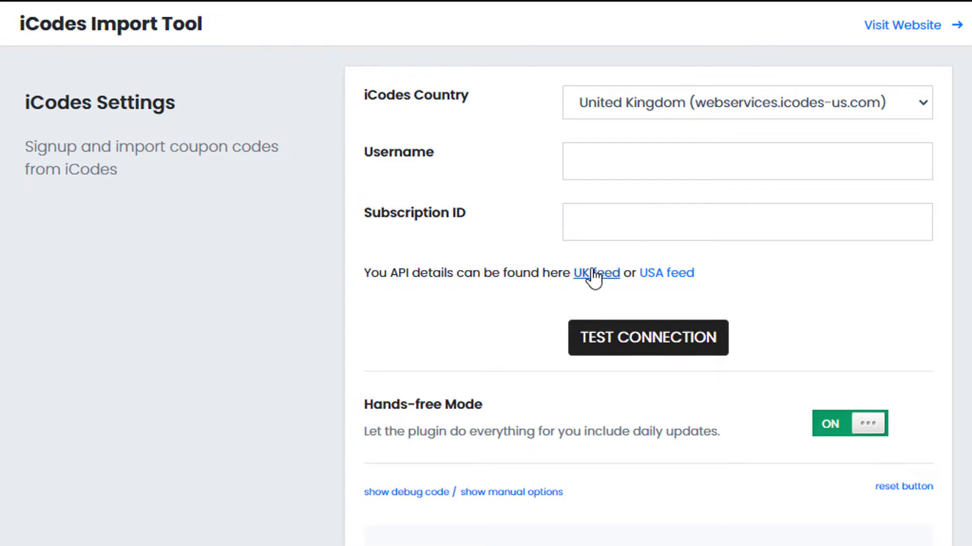
Log in to the iCodes US site and copy the API key from XML Requests.
left_click(662, 276)
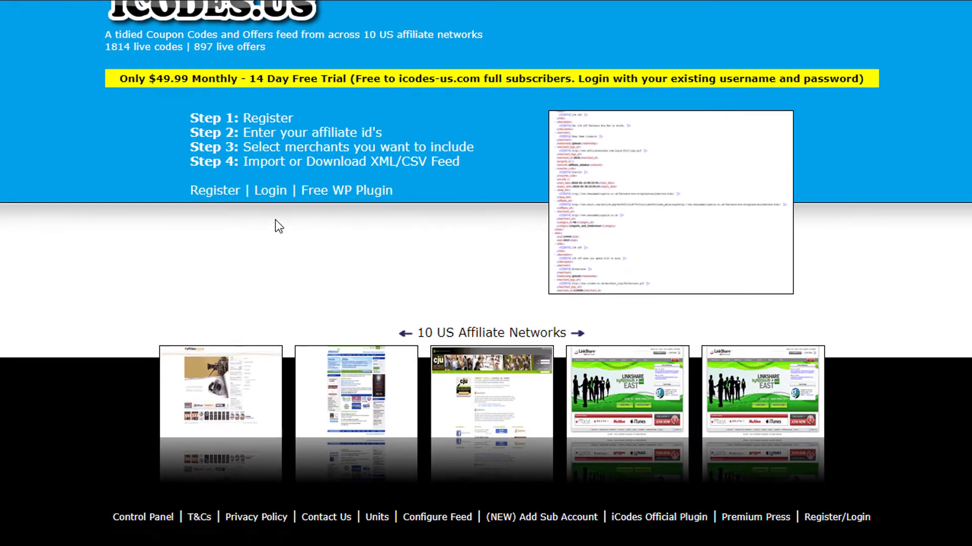
left_click(271, 192)
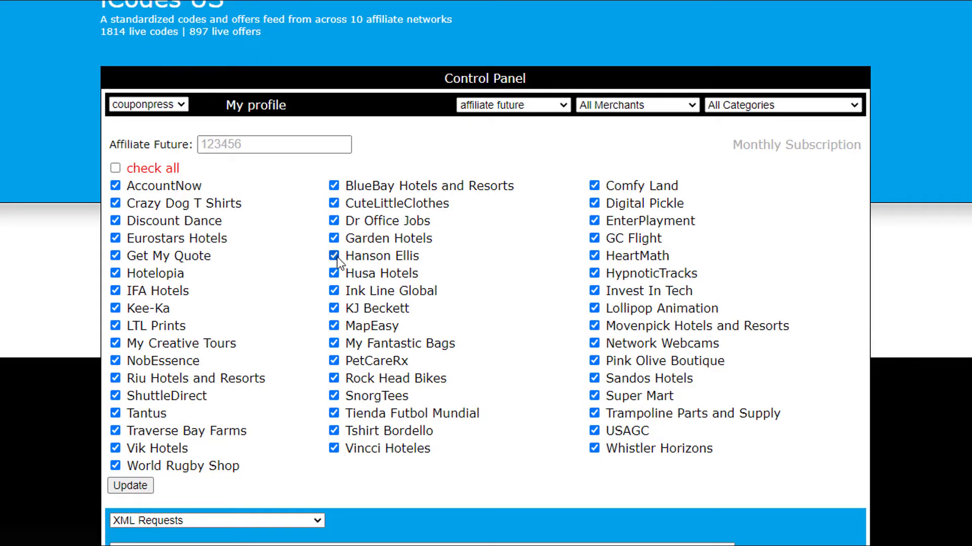
scroll(334, 248, "down", 5)
scroll(349, 147, "down", 1)
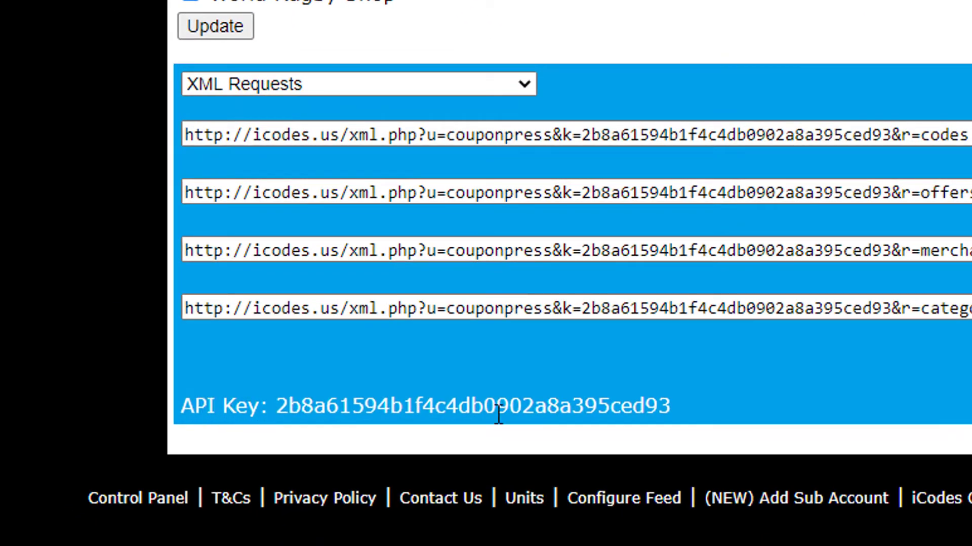
left_click_drag(671, 410, 274, 408)
right_click(283, 408)
left_click(322, 427)
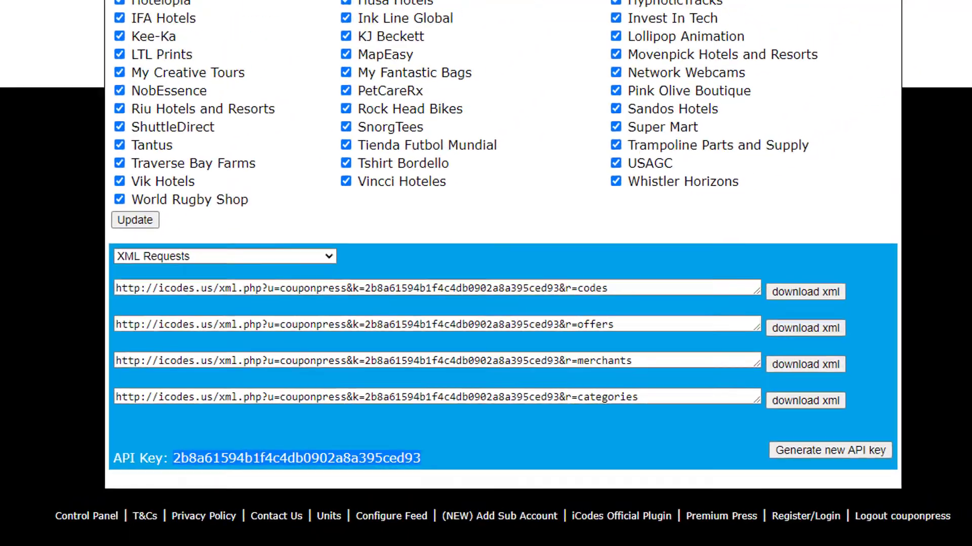
Paste the API key into Subscription ID and the account username into Username.
key("ctrl+w")
left_click(676, 177)
right_click(674, 179)
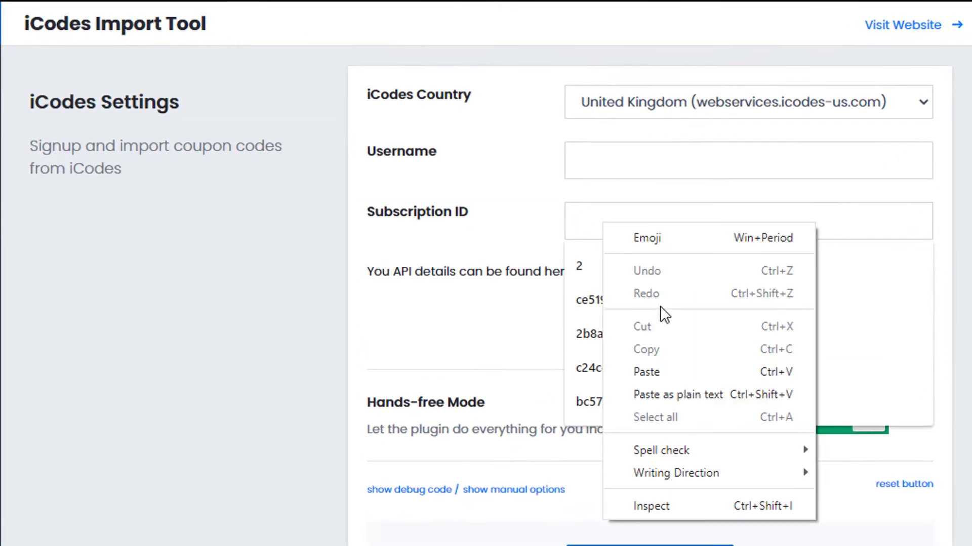
left_click(662, 369)
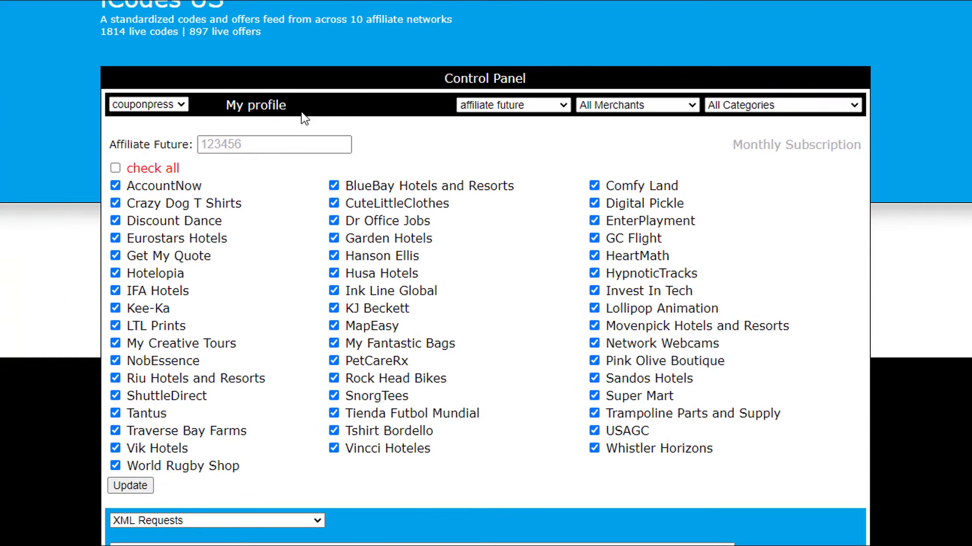
scroll(302, 119, "down", 5)
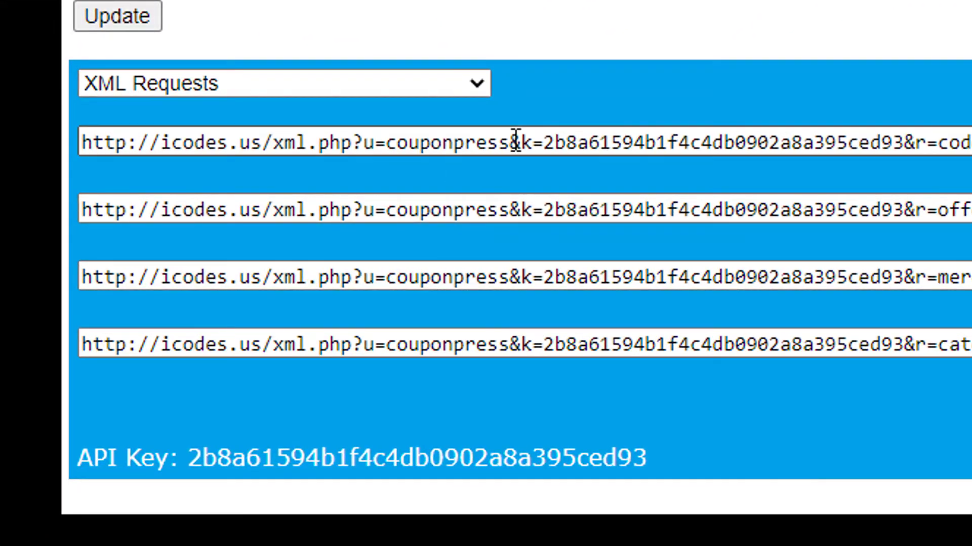
left_click_drag(515, 140, 397, 128)
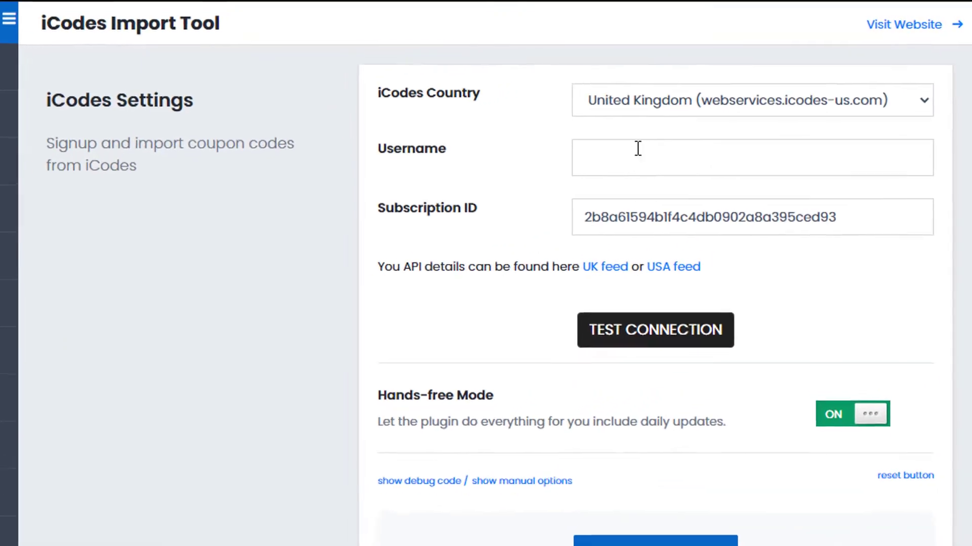
left_click(569, 161)
key("ctrl+v")
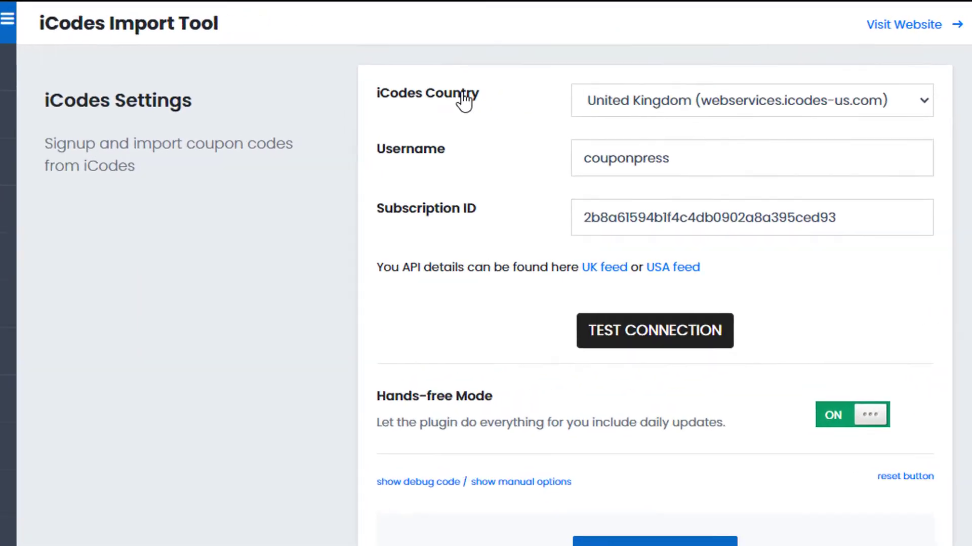
Select United States (icodes.us) as the country and test the connection, which finds 518 coupons across 51 pages.
left_click(747, 86)
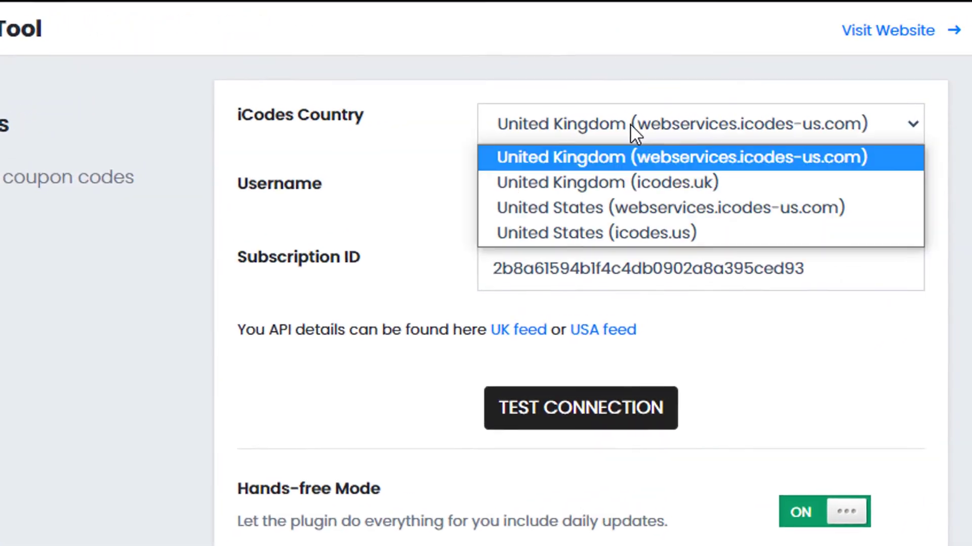
left_click(690, 229)
left_click(675, 127)
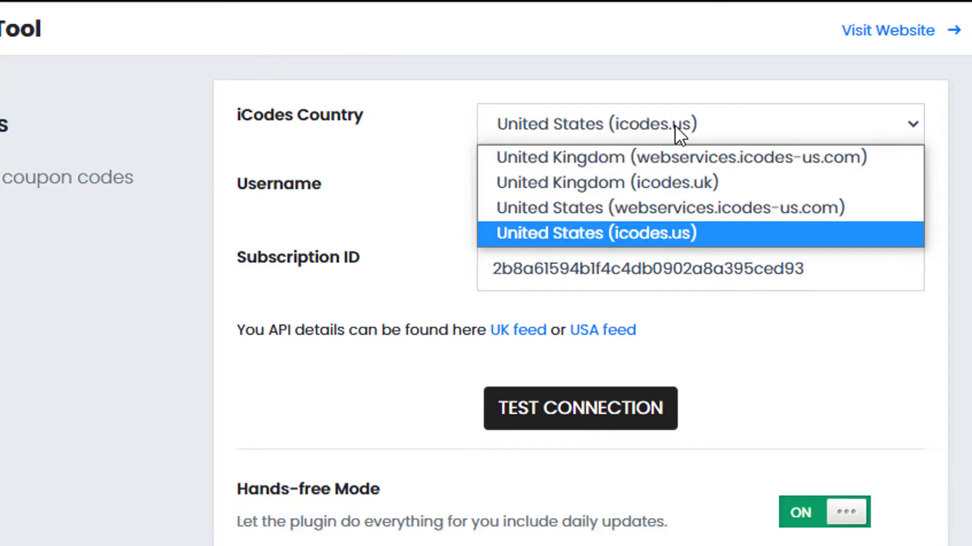
left_click(658, 230)
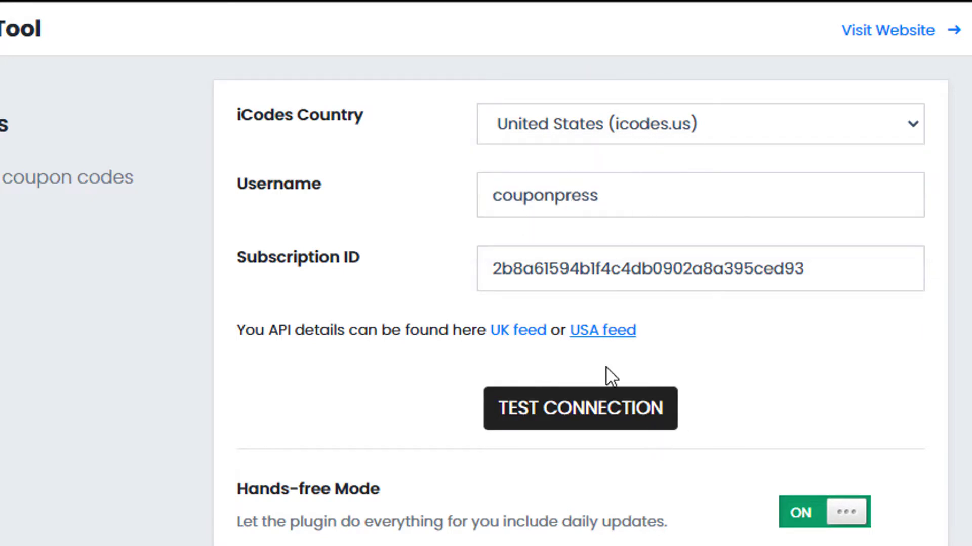
left_click(559, 408)
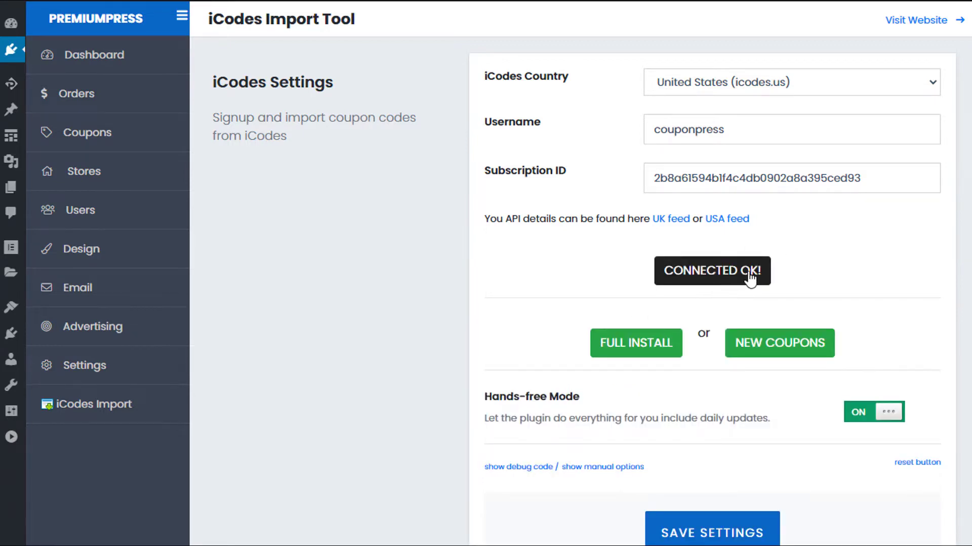
scroll(713, 308, "down", 2)
scroll(707, 322, "up", 2)
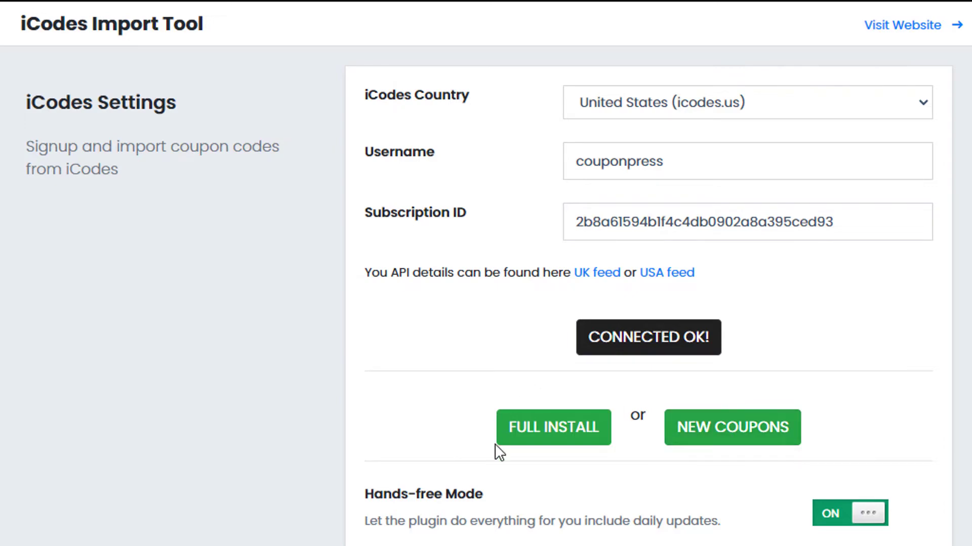
scroll(496, 450, "down", 1)
scroll(566, 380, "up", 1)
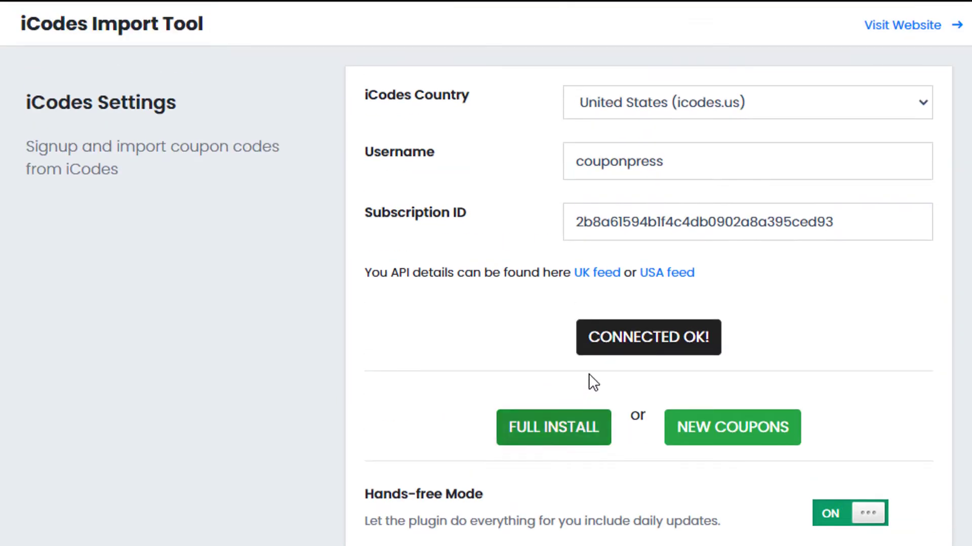
Start FULL INSTALL and monitor the log as pages 1 to 7 of 51 install.
left_click(555, 445)
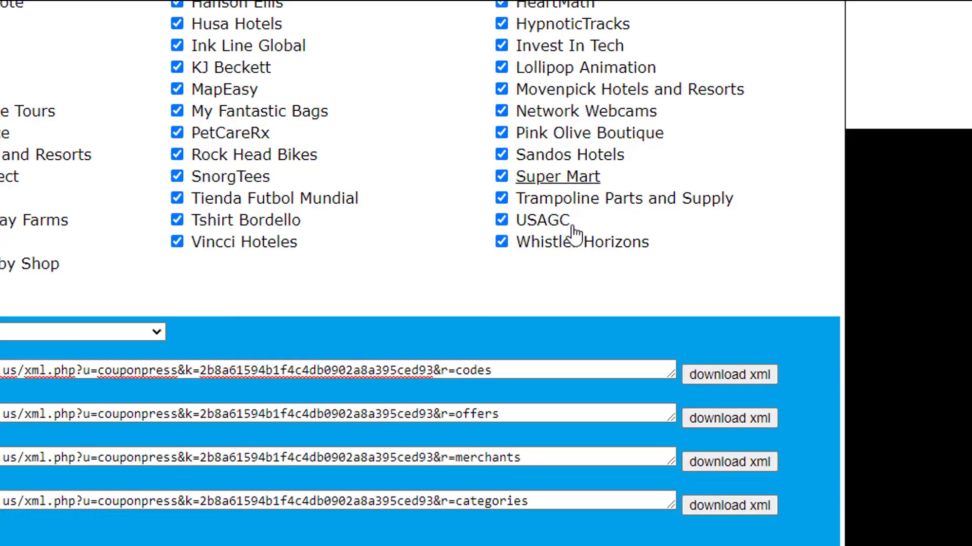
scroll(439, 271, "up", 5)
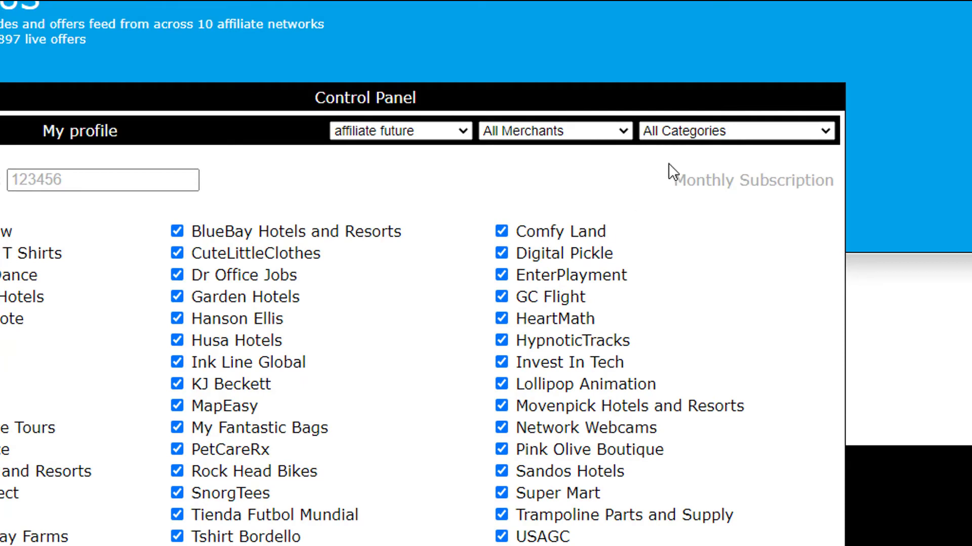
left_click(551, 130)
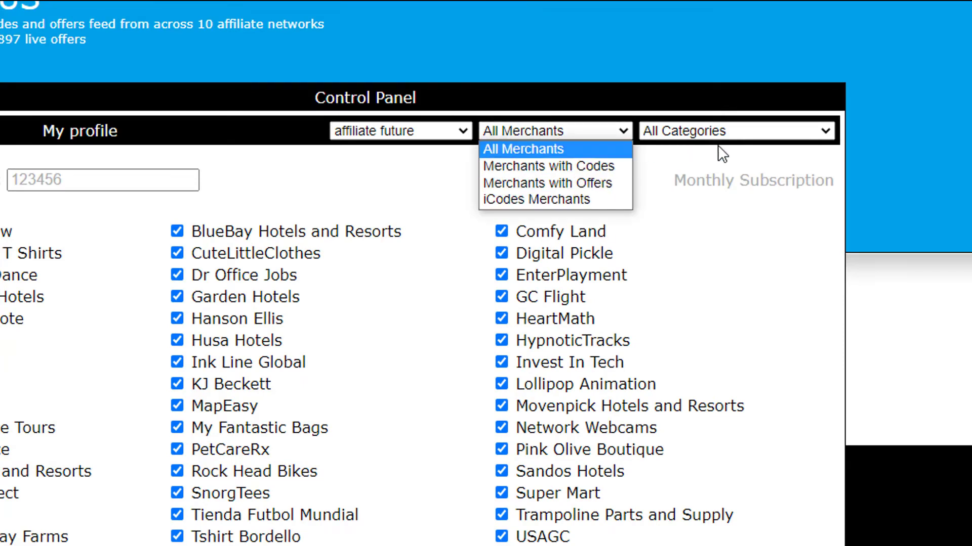
left_click(673, 169)
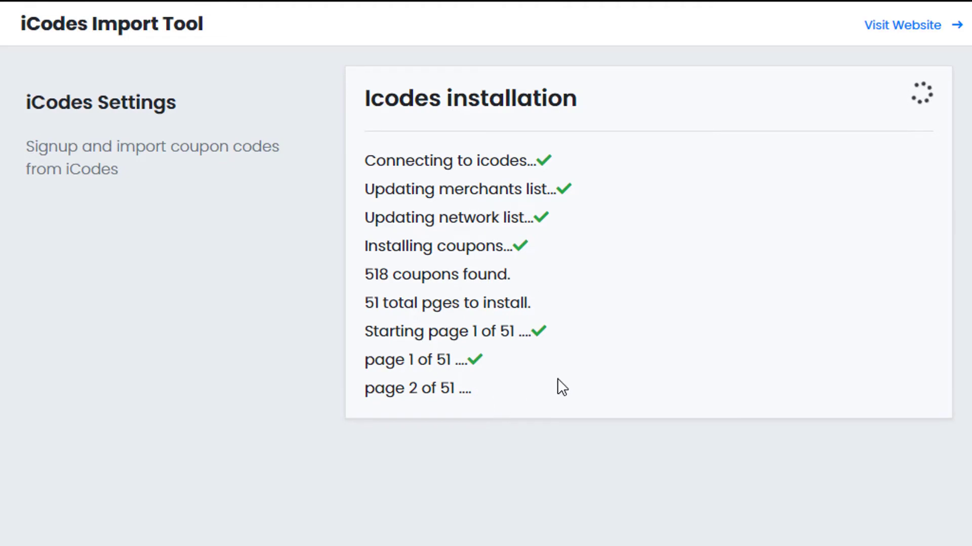
scroll(541, 369, "down", 1)
scroll(529, 363, "up", 1)
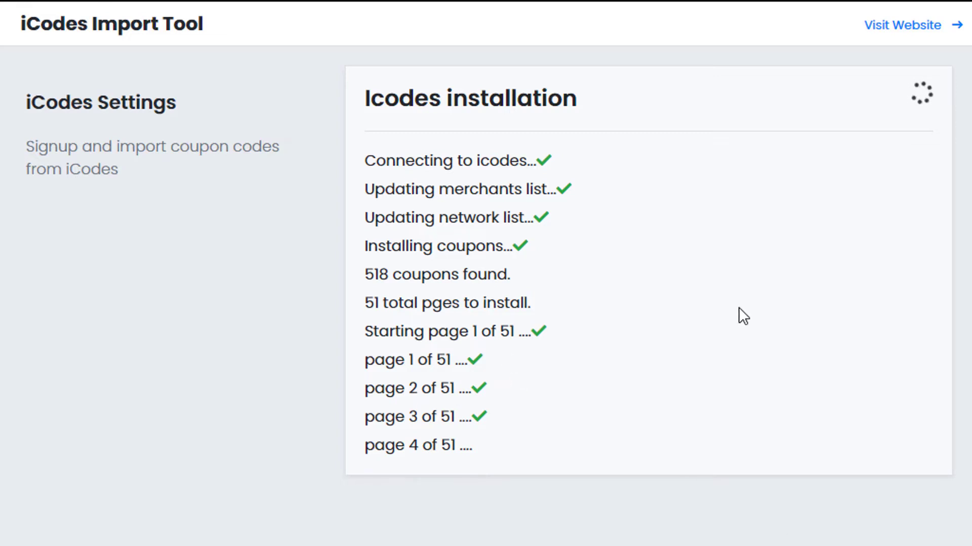
scroll(737, 466, "down", 2)
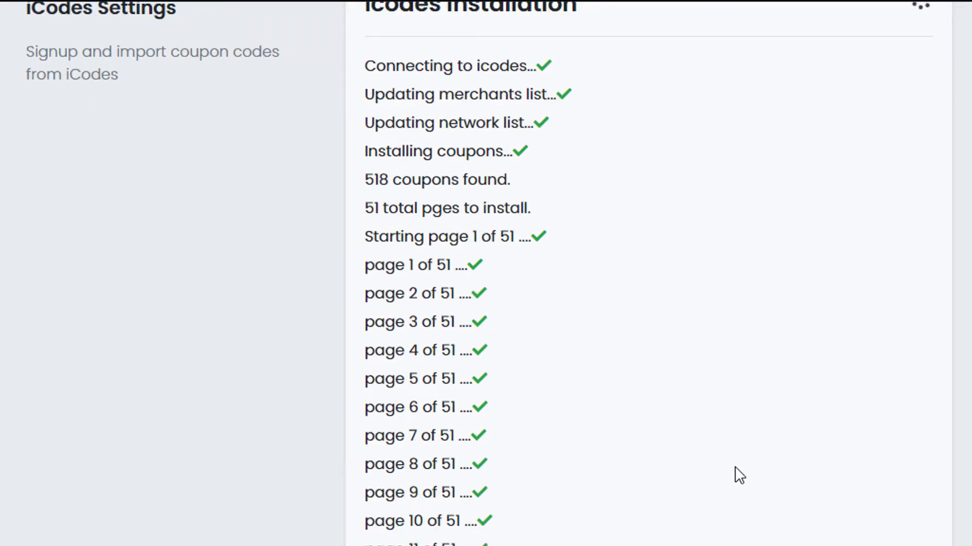
scroll(557, 396, "up", 2)
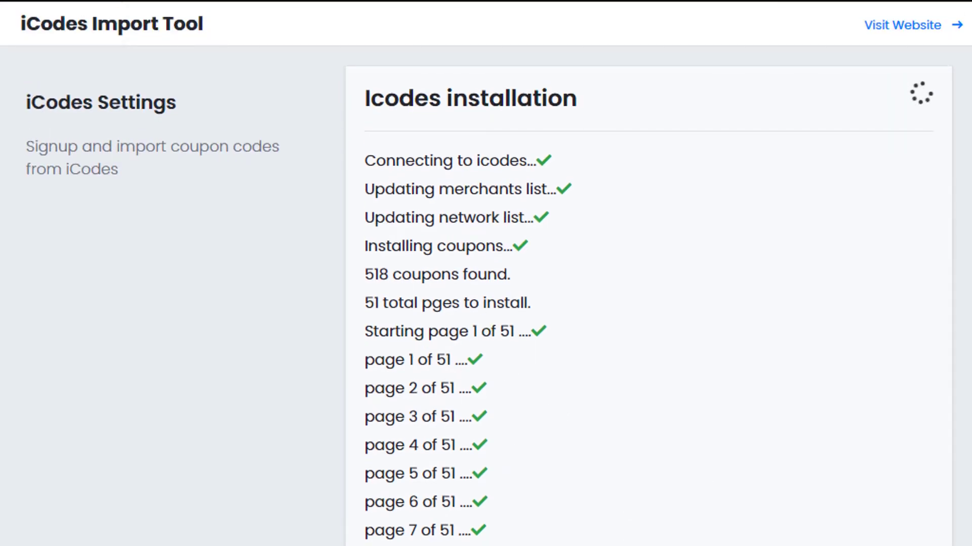
Preview the Crocs, CheapOair, All 4 Cellular, GiftsForYouNow.com, Puritans Pride and 1-800-PetMeds merchants.
scroll(251, 324, "down", 10)
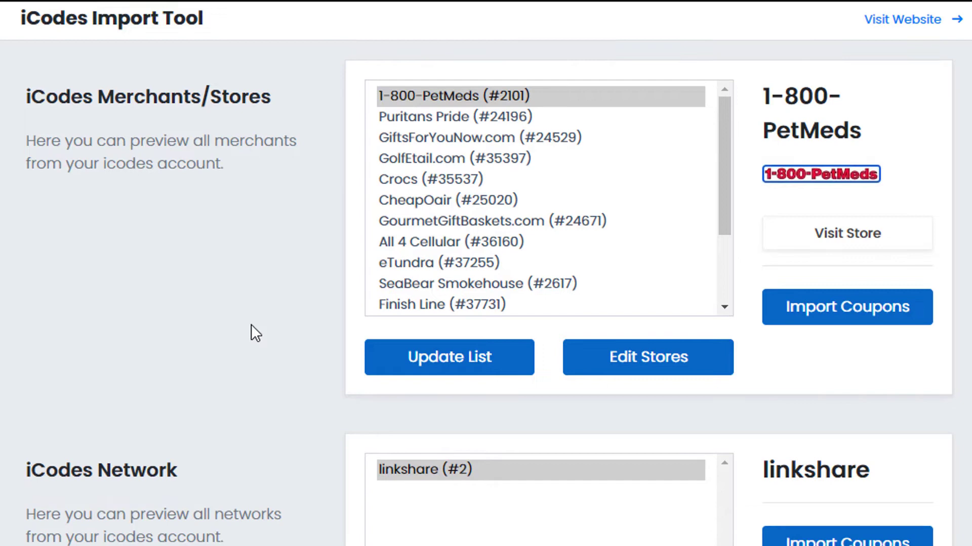
scroll(247, 323, "up", 10)
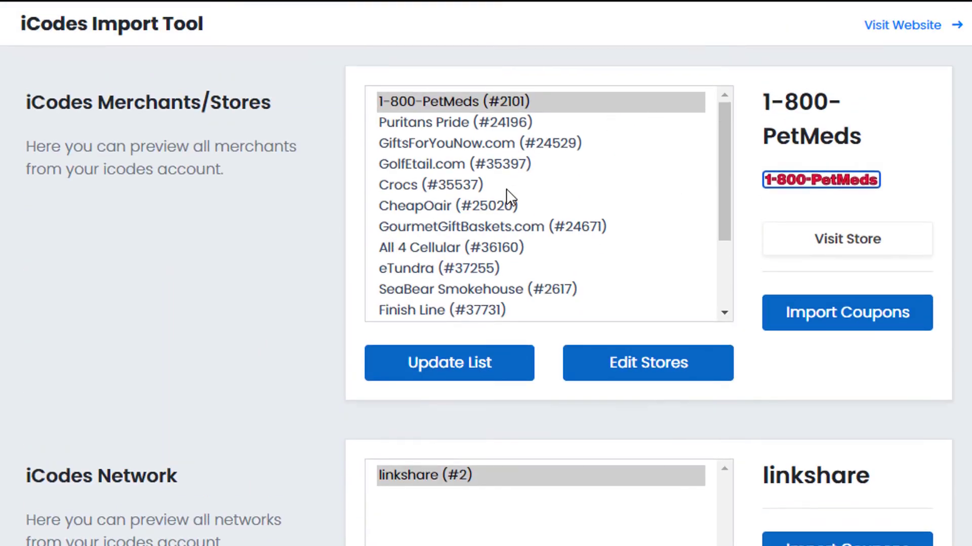
left_click(463, 182)
left_click(472, 211)
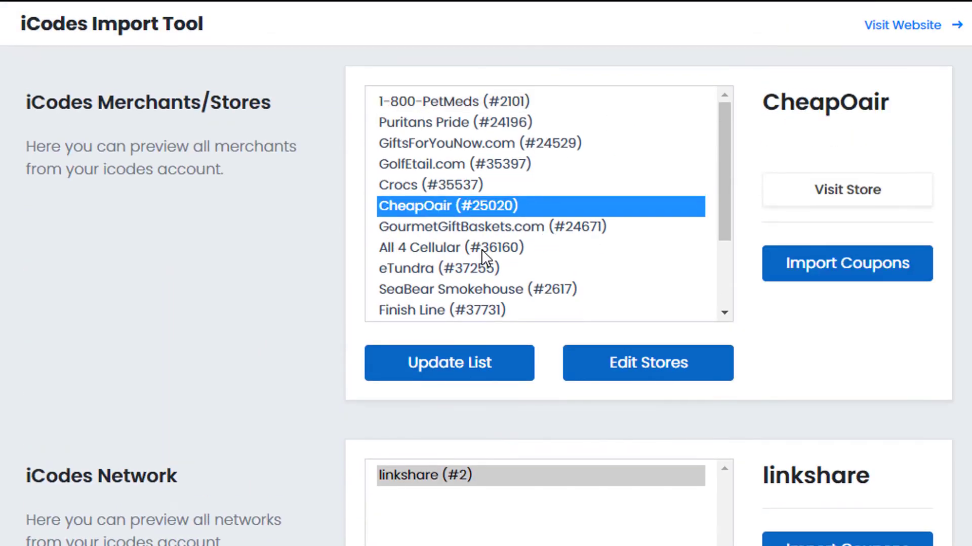
left_click(481, 248)
scroll(480, 245, "down", 1)
scroll(481, 245, "up", 1)
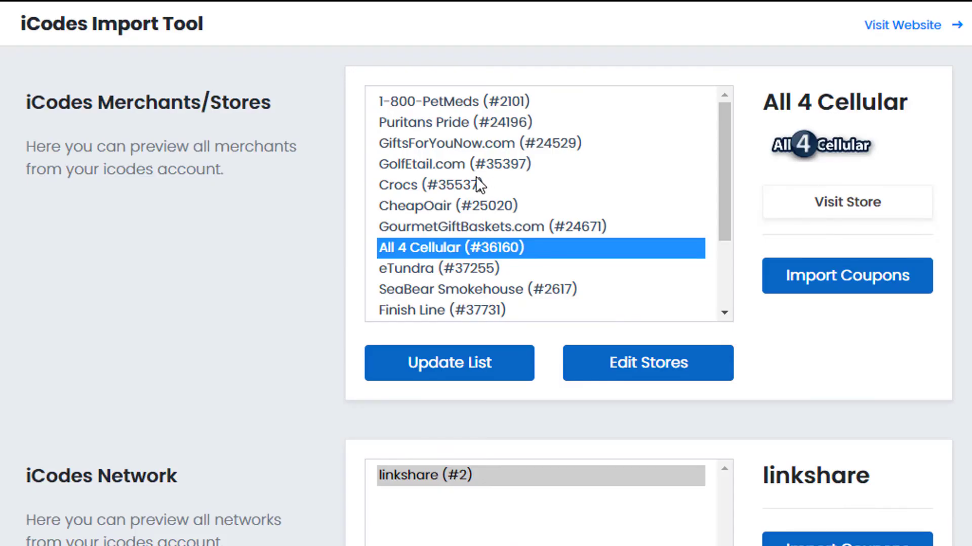
left_click(467, 144)
left_click(466, 122)
left_click(467, 102)
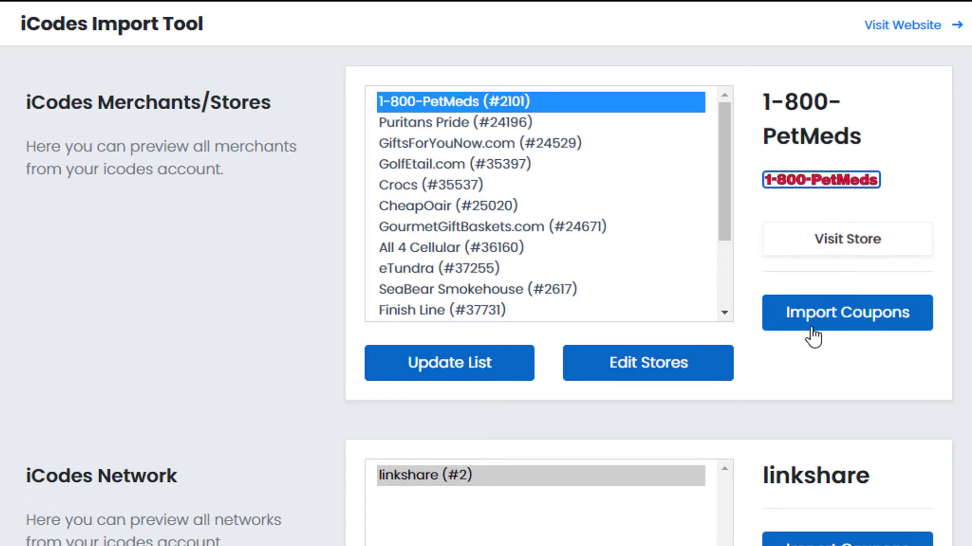
scroll(822, 339, "down", 1)
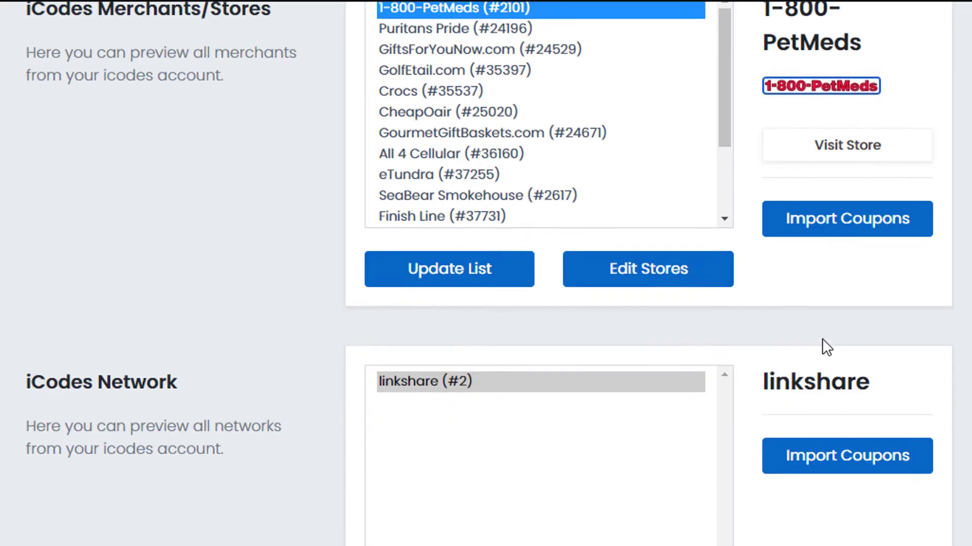
scroll(821, 339, "up", 1)
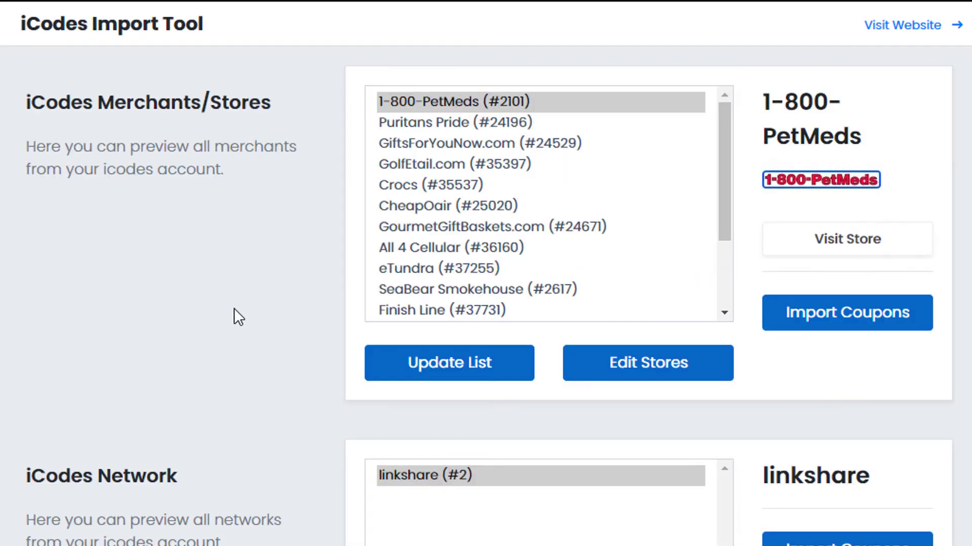
Open the HostingSaver public site from Visit Website on the All Coupons page.
scroll(234, 308, "down", 4)
scroll(207, 298, "up", 2)
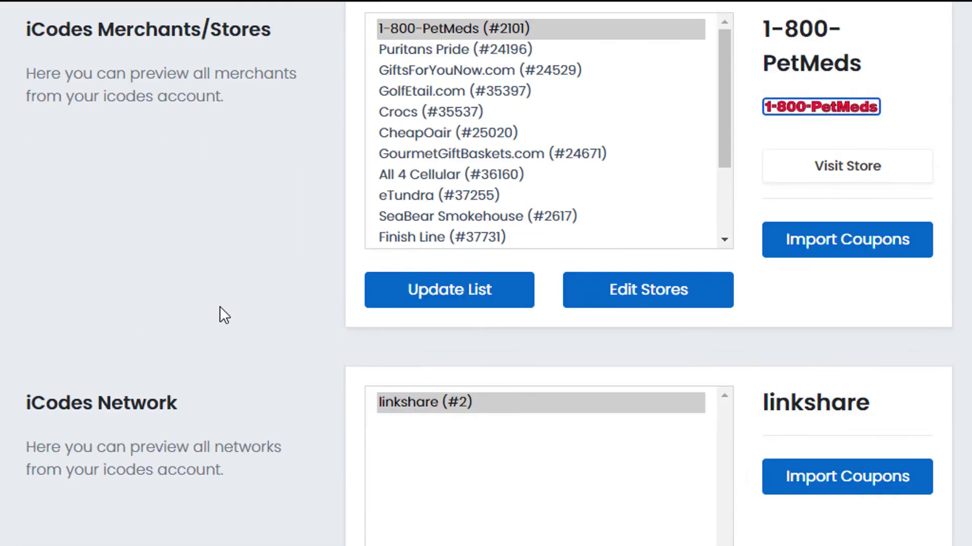
scroll(219, 306, "down", 7)
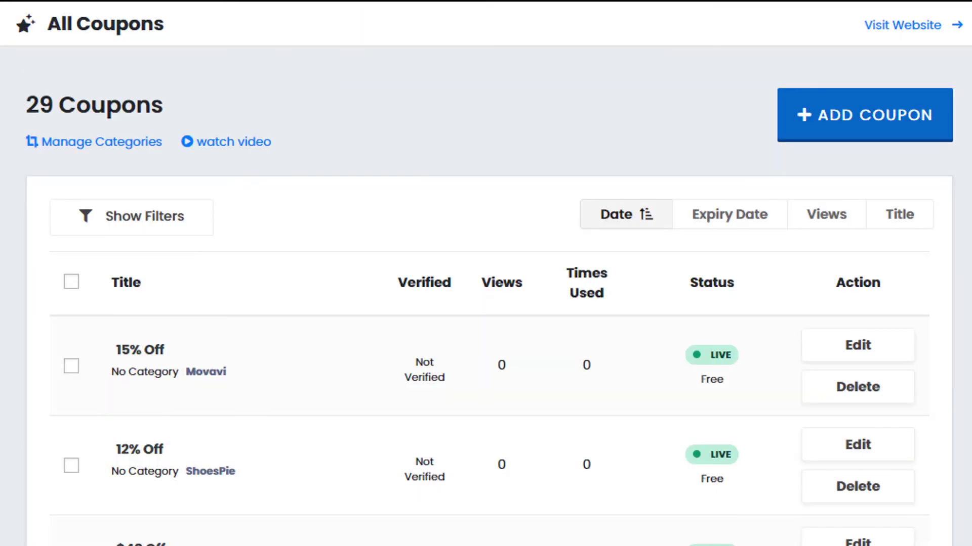
left_click(898, 27)
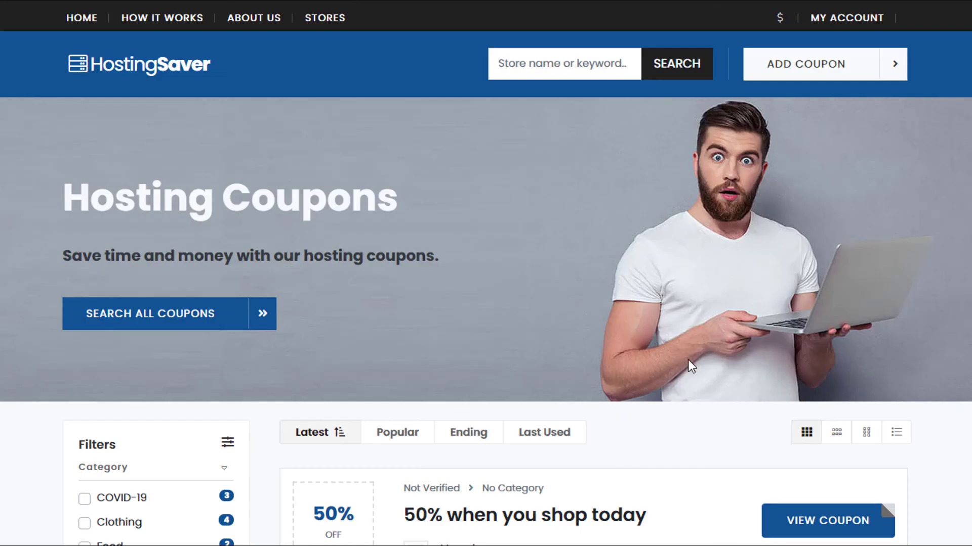
Browse the HostingSaver coupon list, then reveal and copy the Deluxe Business Products coupon code.
scroll(640, 295, "down", 6)
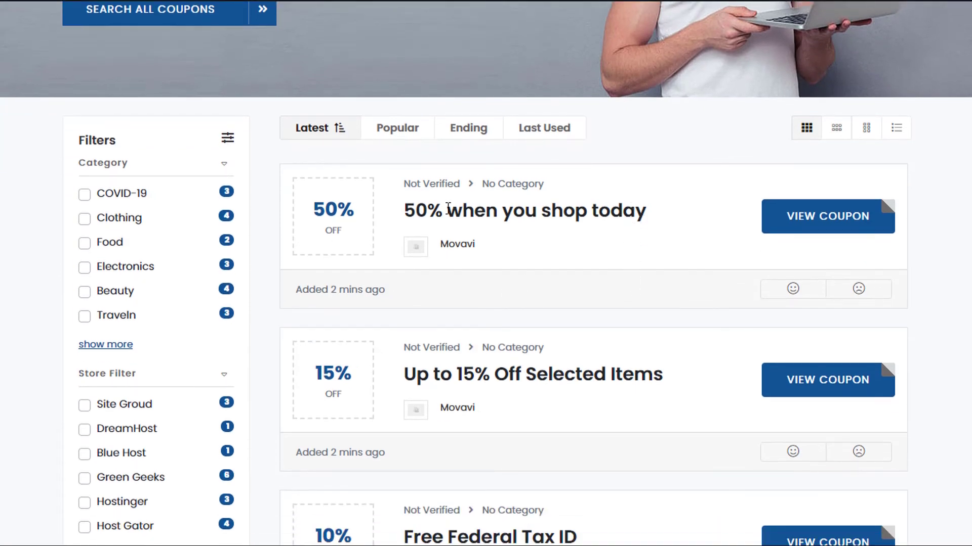
scroll(524, 382, "down", 4)
scroll(560, 377, "up", 5)
scroll(560, 377, "up", 1)
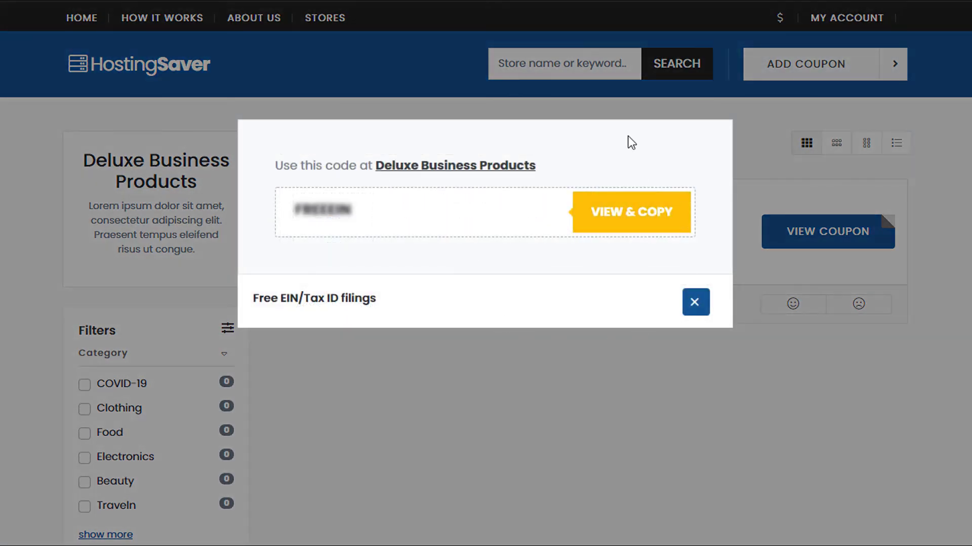
left_click(486, 5)
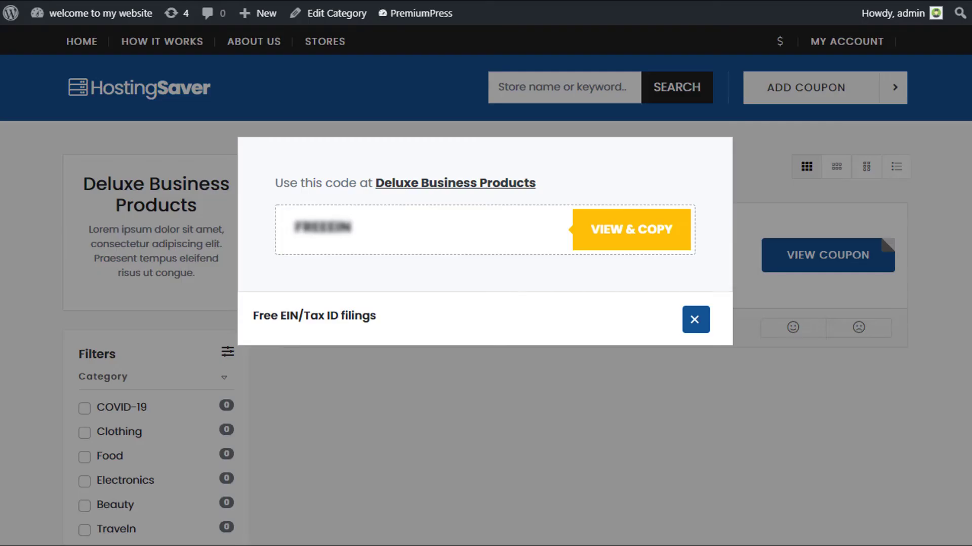
left_click(661, 242)
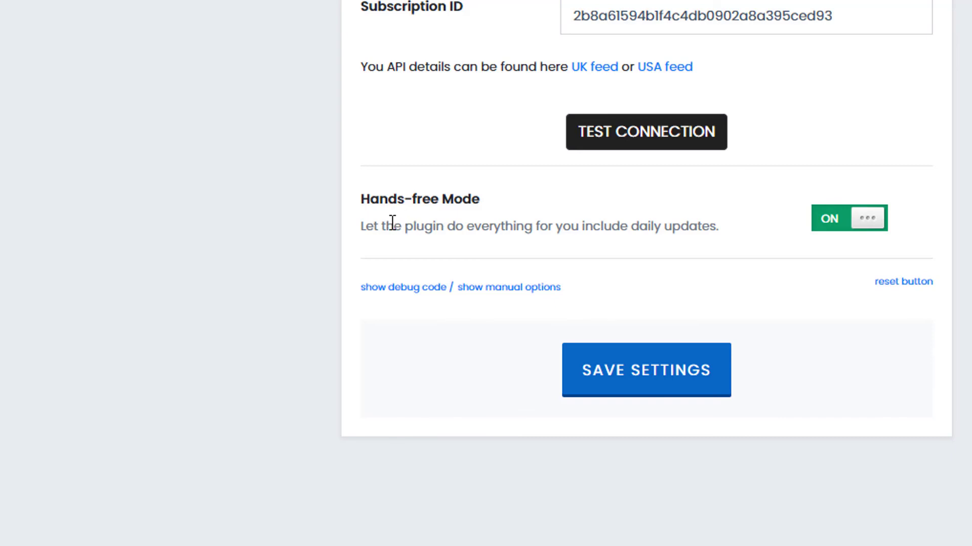
scroll(386, 217, "up", 2)
scroll(560, 265, "up", 6)
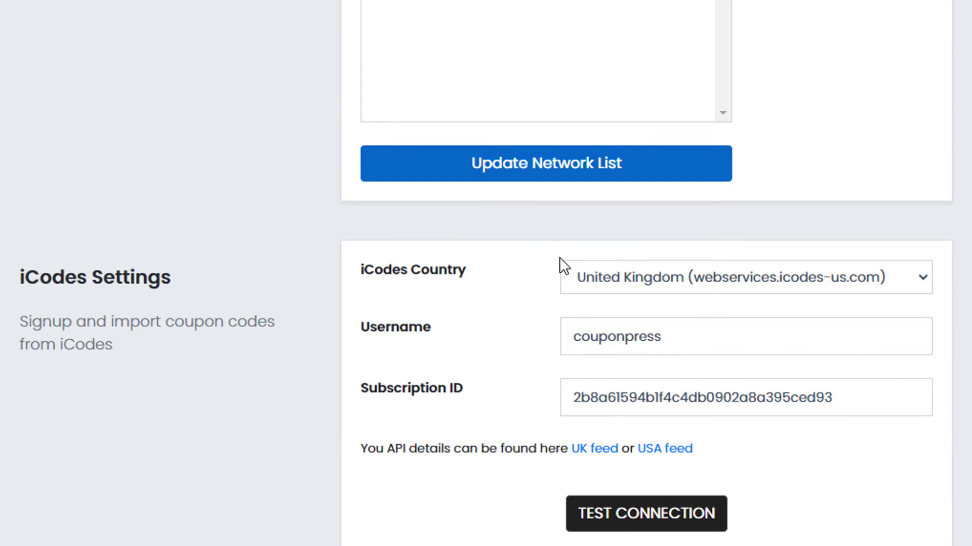
scroll(495, 235, "down", 8)
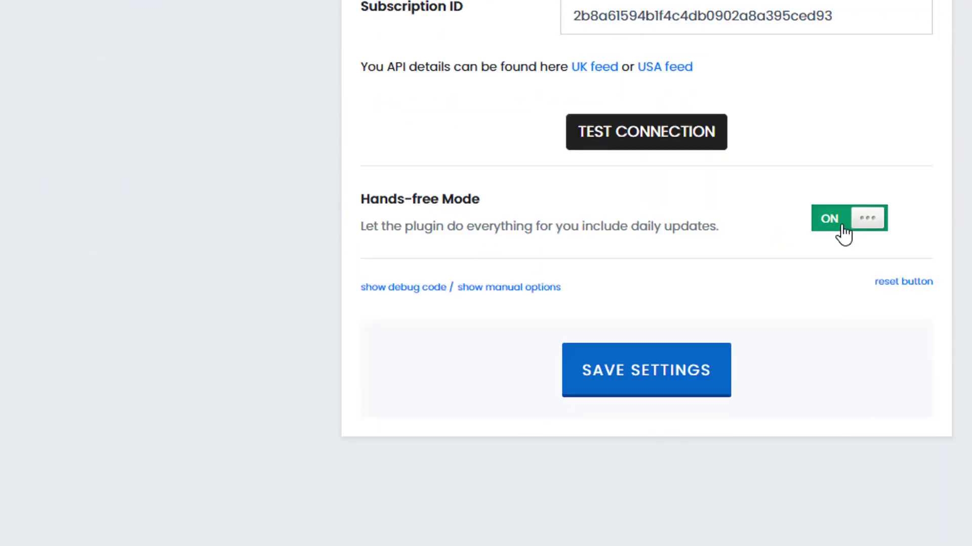